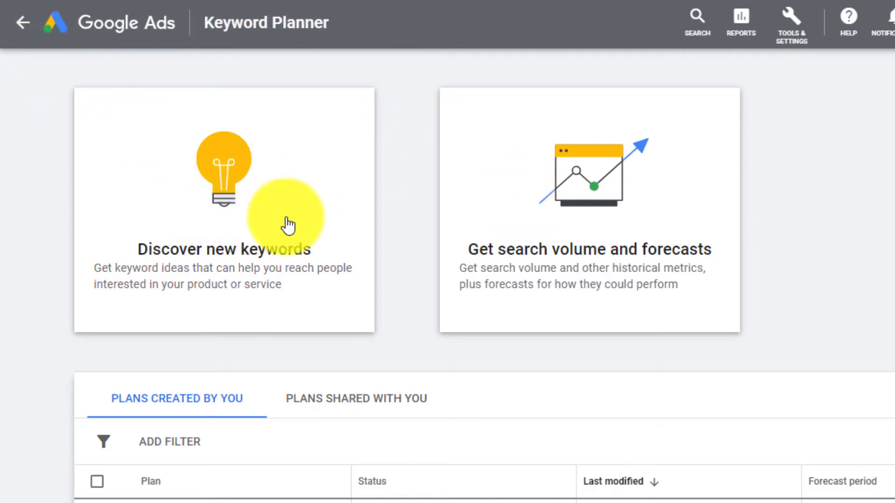
- Enter 'digital marketing' as the keyword to research in Discover new keywords
left_click(272, 203)
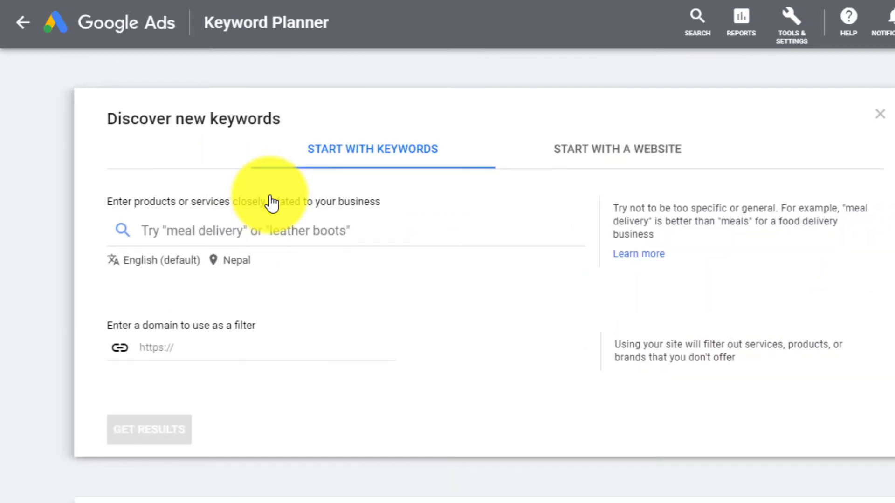
left_click(403, 229)
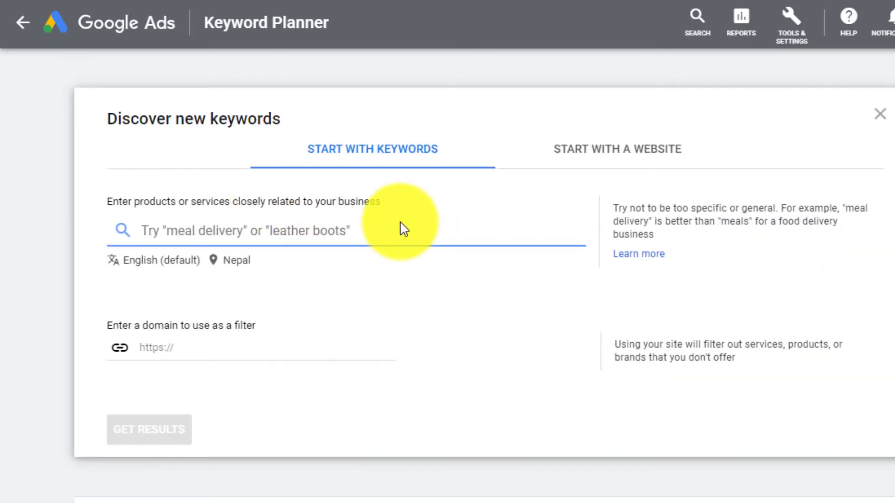
type("dig")
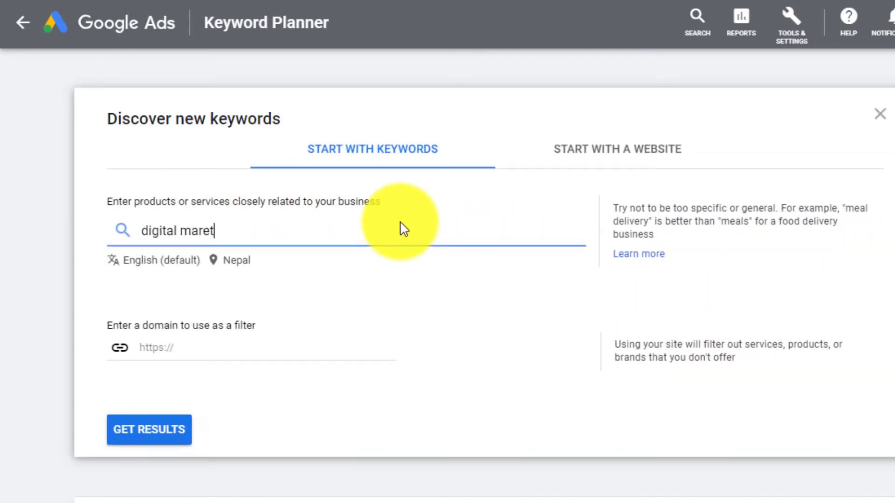
type("ital marketing")
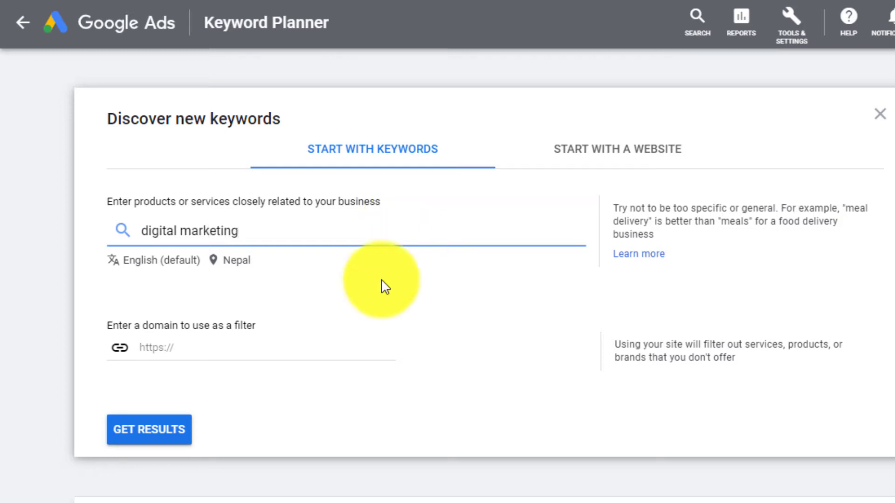
- Replace Nepal with United States in the location targeting, alongside Australia, and save
left_click(235, 260)
left_click(542, 172)
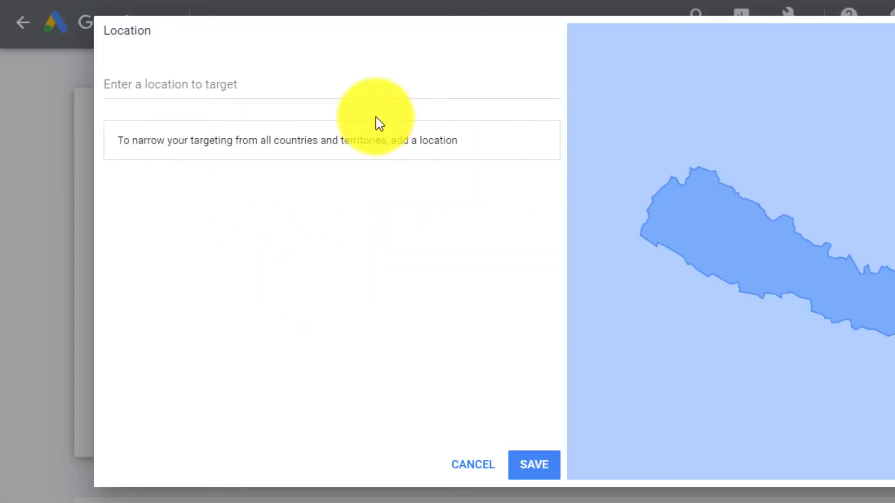
left_click(357, 88)
type("united states")
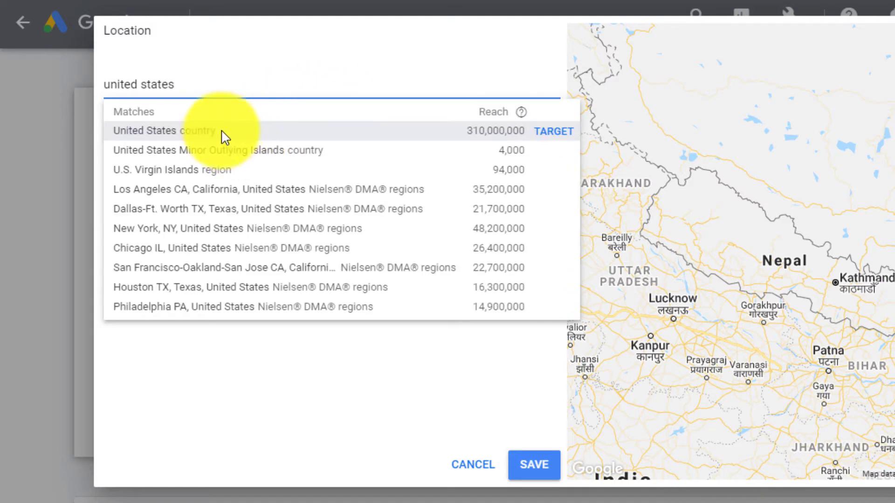
left_click(223, 134)
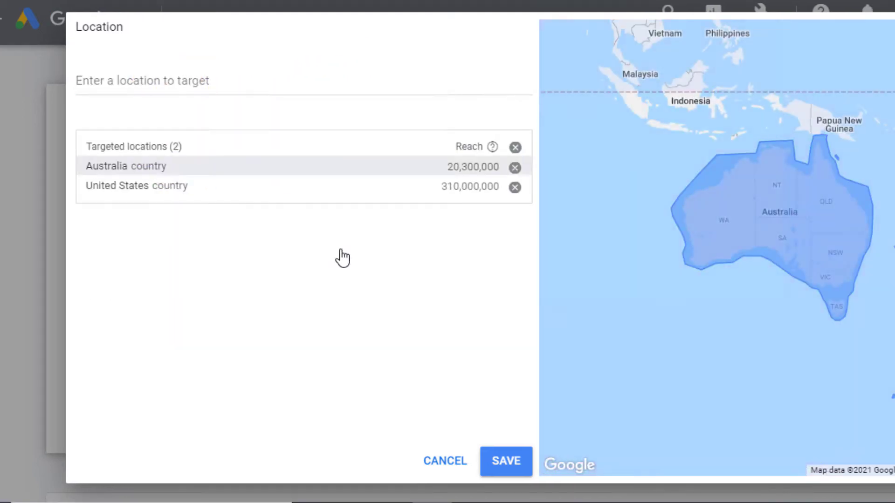
left_click(515, 462)
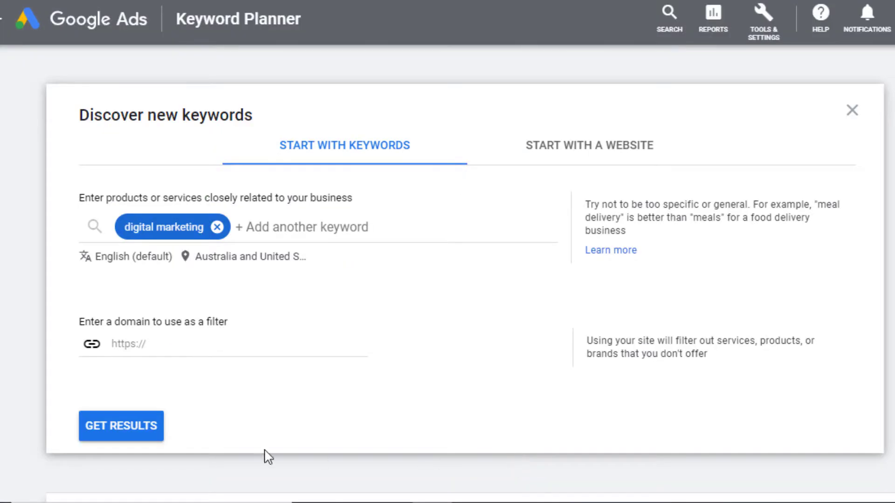
- Get results and scroll through the 632 digital marketing keyword ideas with volumes and bids
left_click(135, 433)
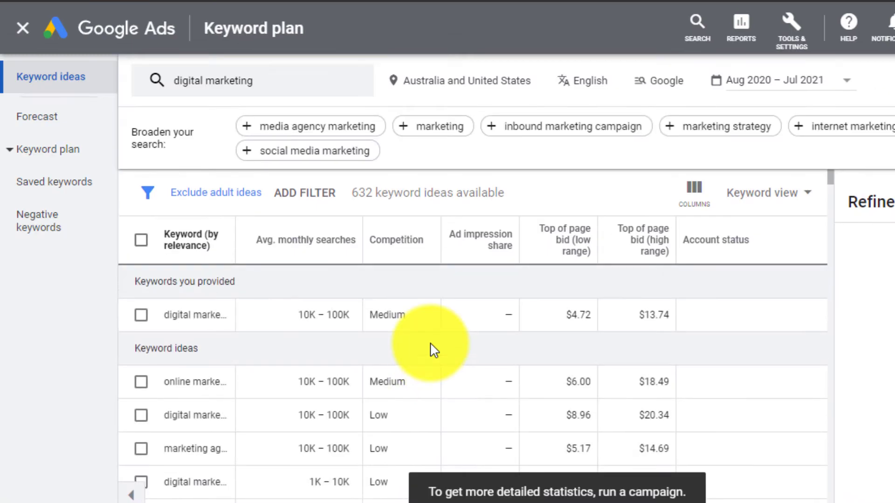
scroll(434, 351, "down", 2)
scroll(433, 350, "up", 2)
scroll(433, 351, "down", 6)
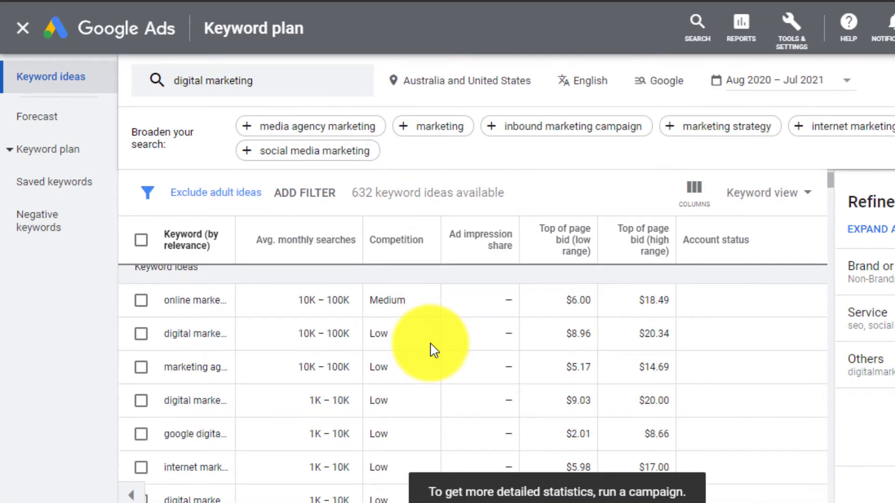
scroll(433, 350, "down", 2)
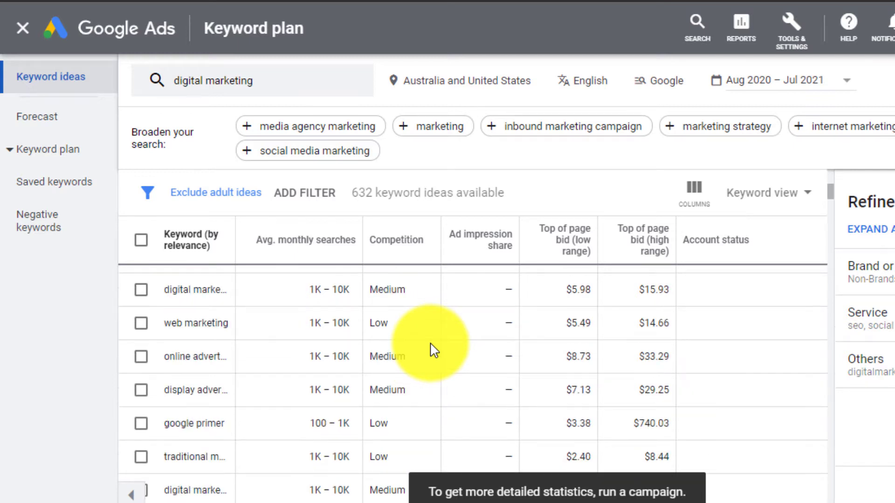
scroll(433, 350, "down", 2)
scroll(433, 350, "down", 2)
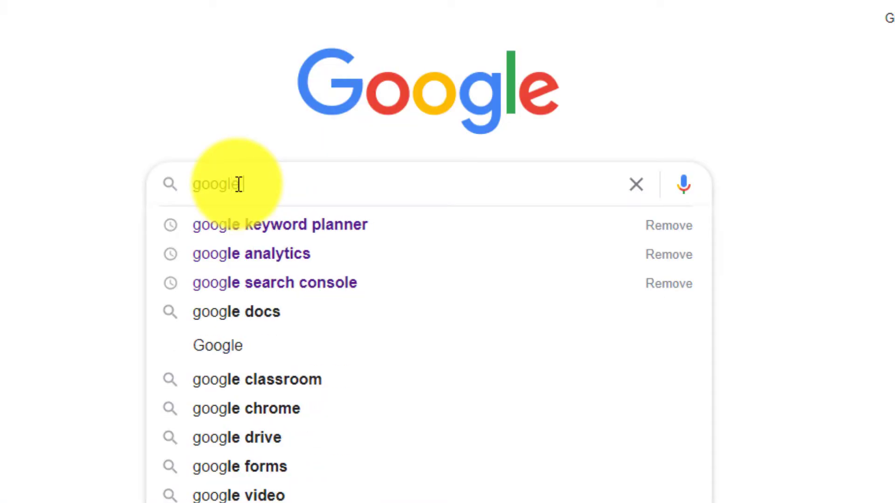
- Search Google for 'google keyword planner' and open the Google Ads Keyword Planner page
type("keyword")
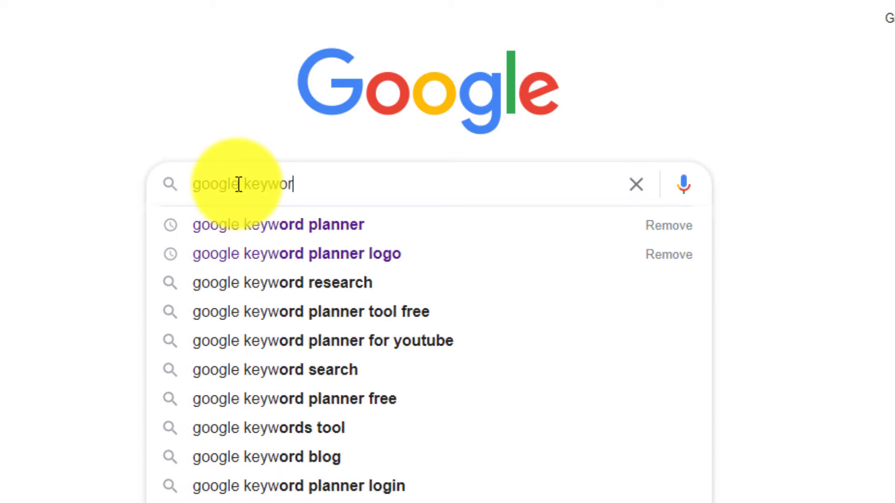
key("Down")
key("Escape")
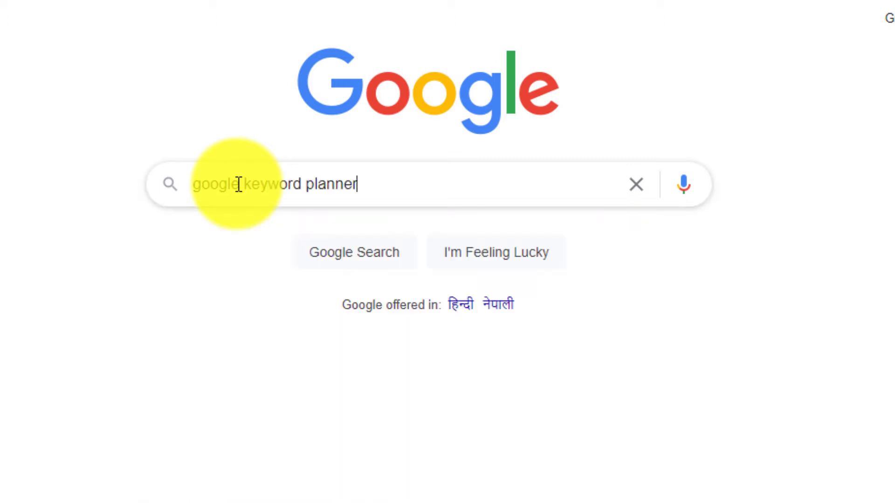
key("Return")
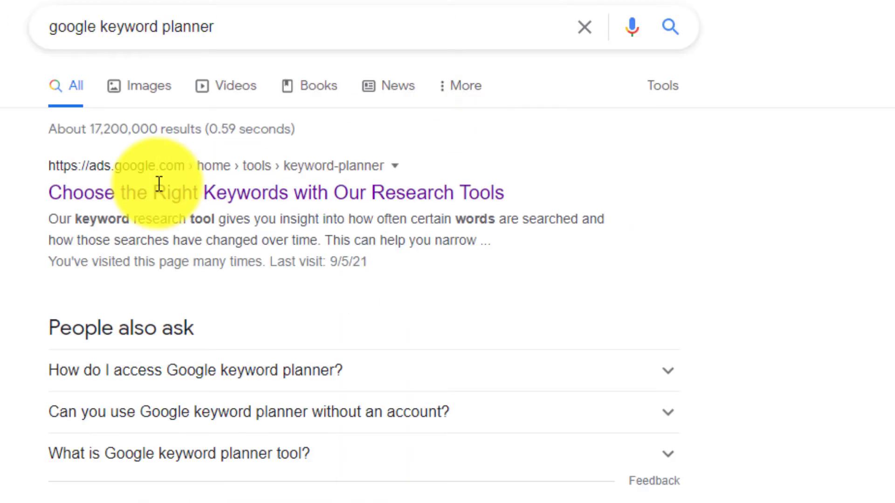
left_click(253, 211)
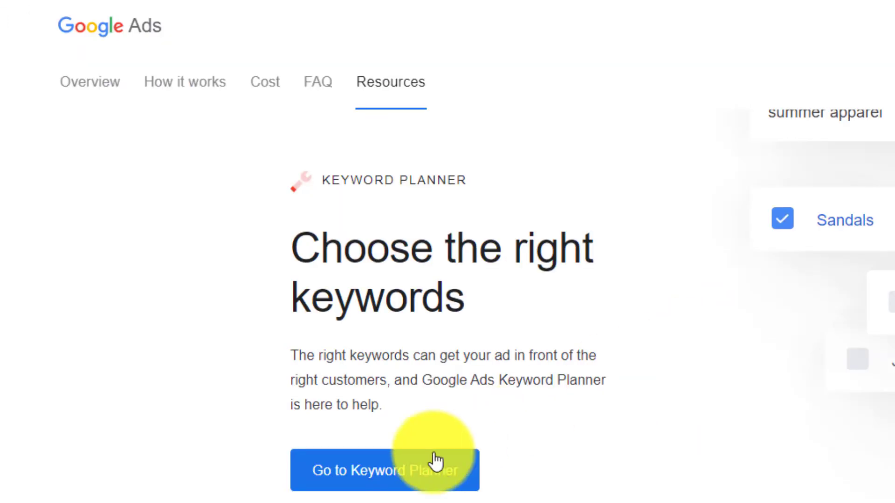
- Review Ubersuggest's overview for 'digital marketing' (60,500 volume), then list its 534 keyword ideas
left_click(401, 478)
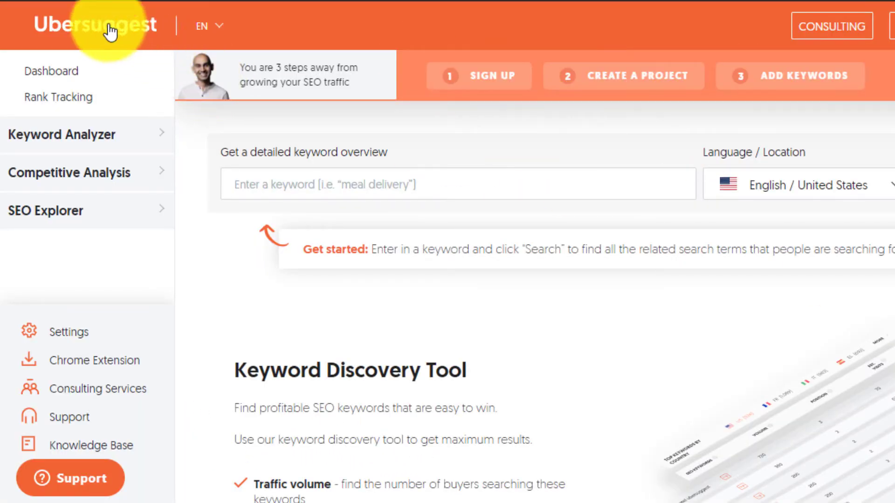
left_click(322, 176)
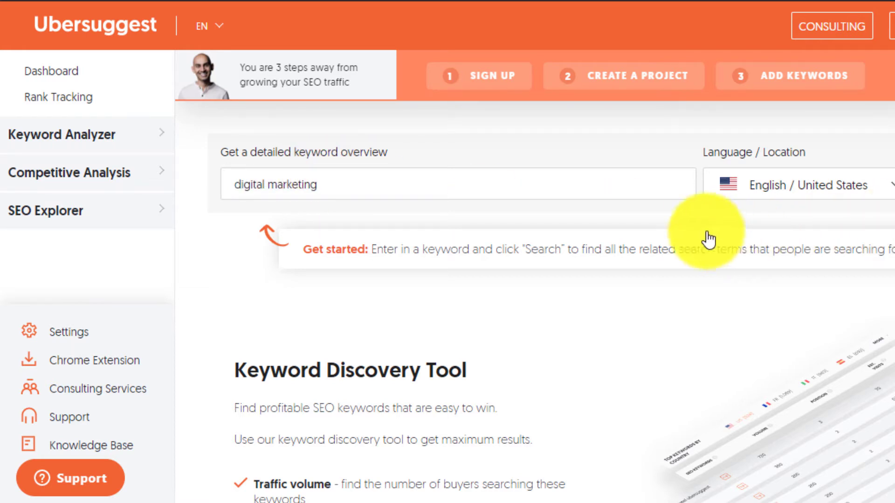
key("Return")
scroll(674, 276, "down", 2)
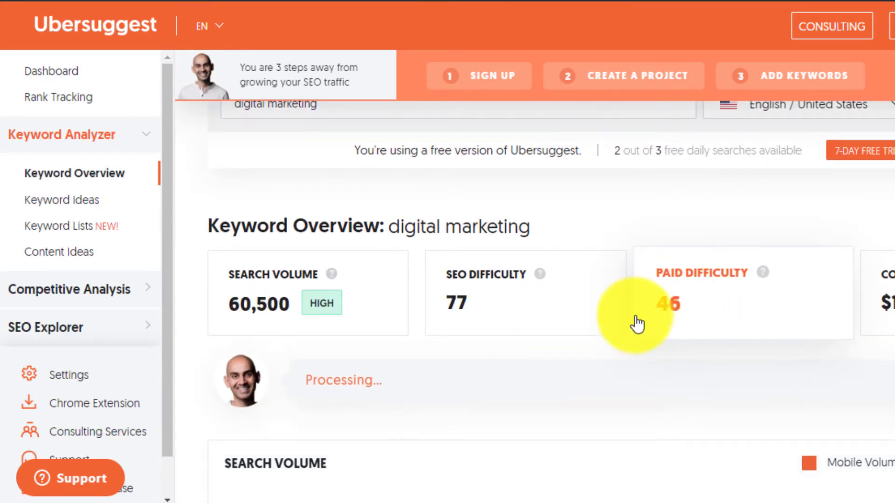
scroll(641, 331, "down", 4)
scroll(641, 331, "up", 6)
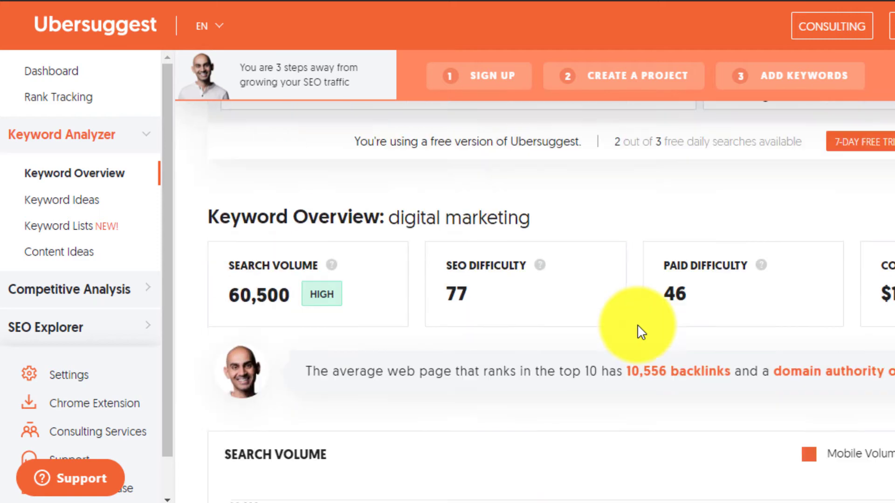
left_click(61, 200)
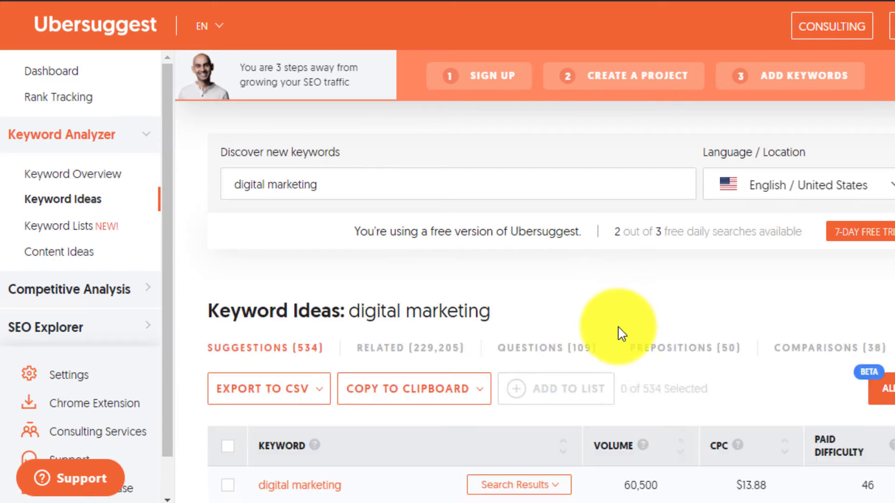
- Scroll the keyword ideas, open the Website Audit tool, then go to the Ubersuggest log-in page
scroll(620, 330, "down", 7)
scroll(618, 330, "down", 5)
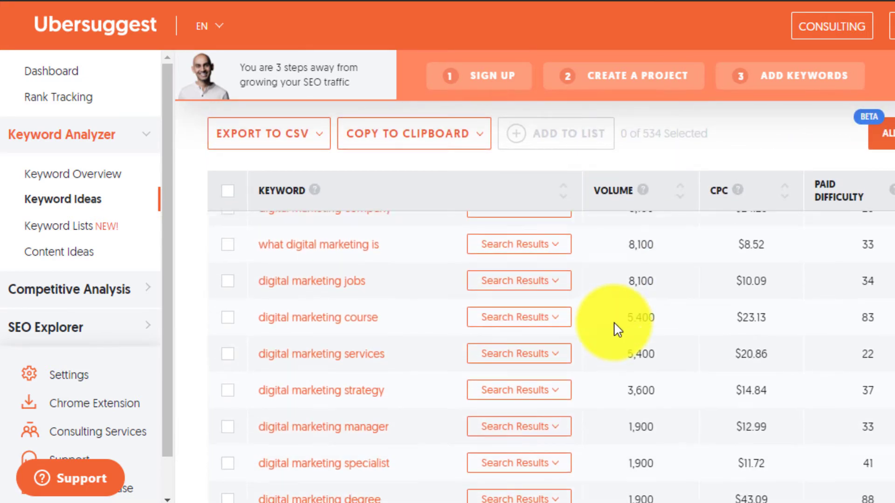
left_click(124, 302)
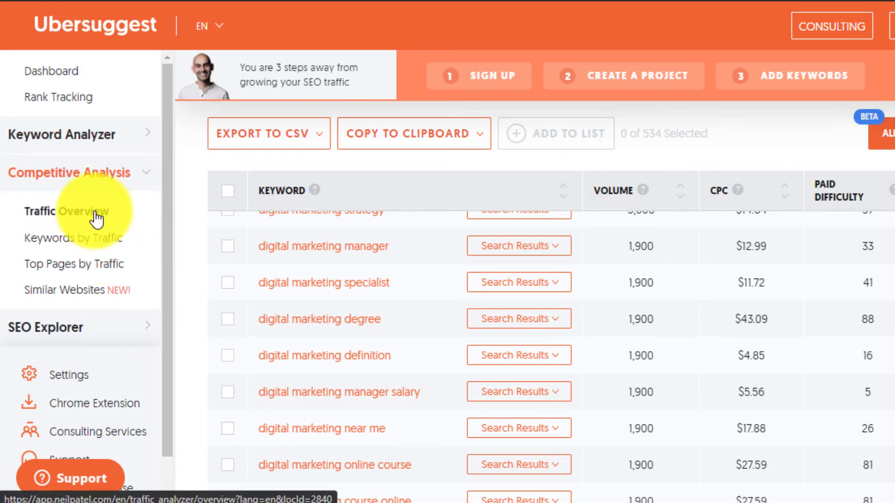
left_click(110, 326)
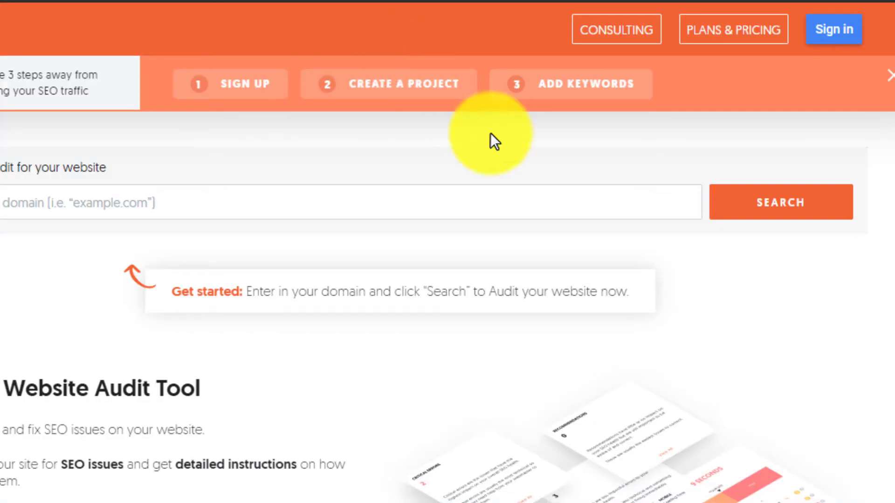
left_click(832, 33)
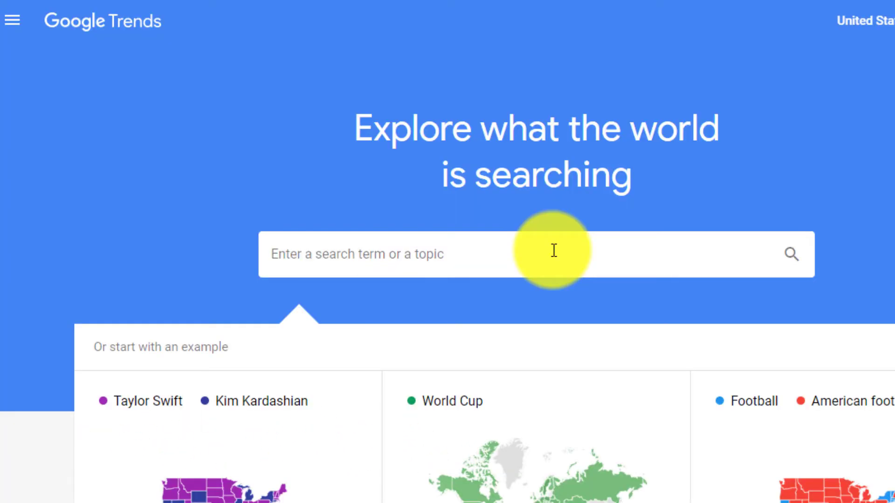
- Search Google Trends for 'digital marketing' and scroll through the United States Explore results
type("l ")
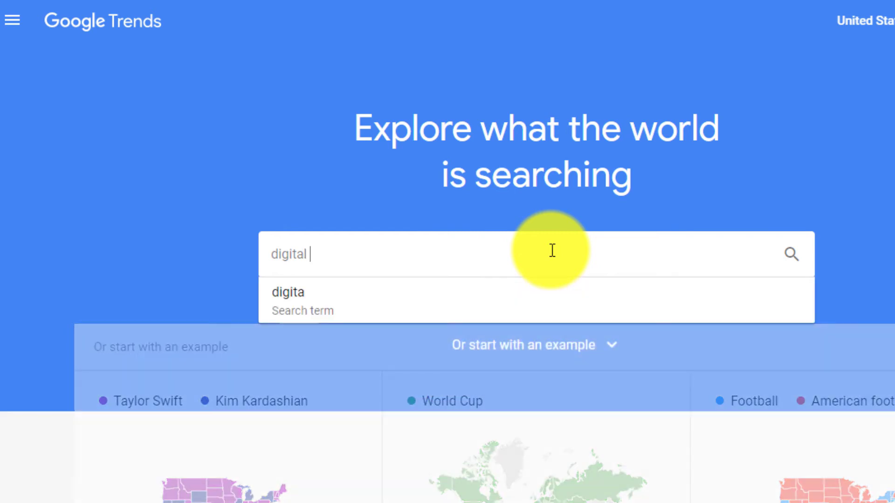
type("marketing")
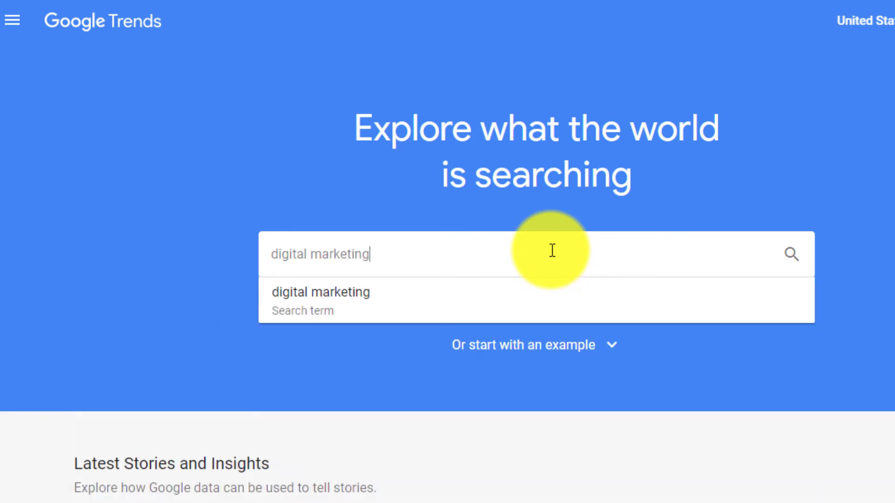
left_click(328, 316)
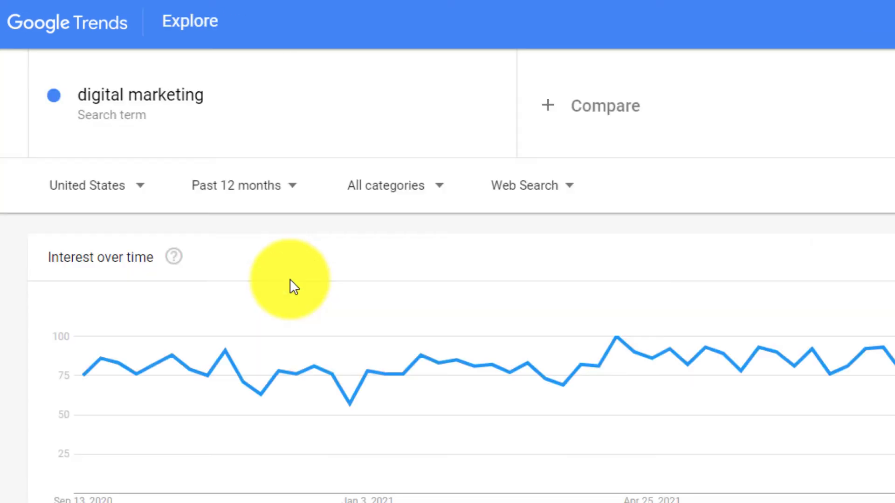
scroll(289, 279, "down", 7)
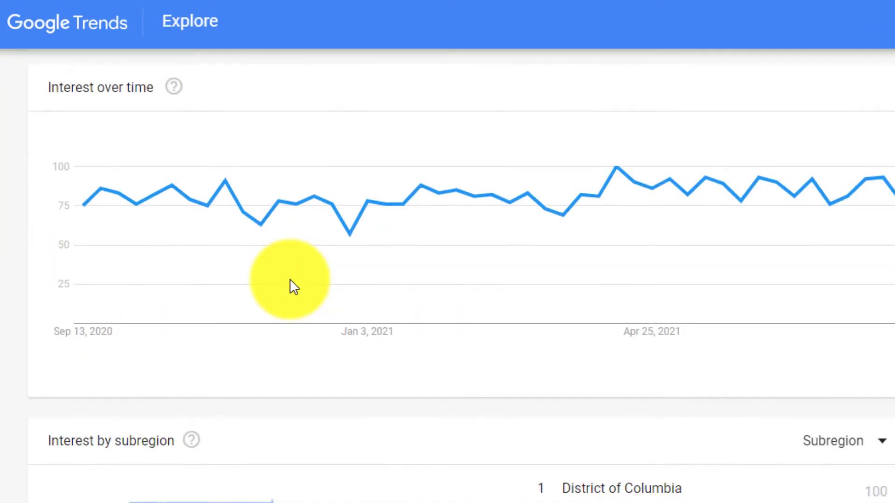
scroll(289, 278, "down", 9)
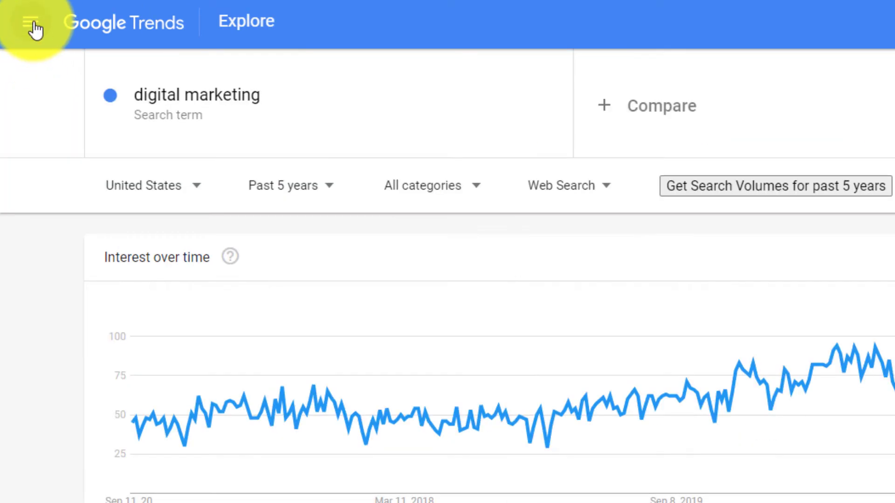
- Go to Trending Searches and browse the United States daily search trends with their counts
left_click(31, 27)
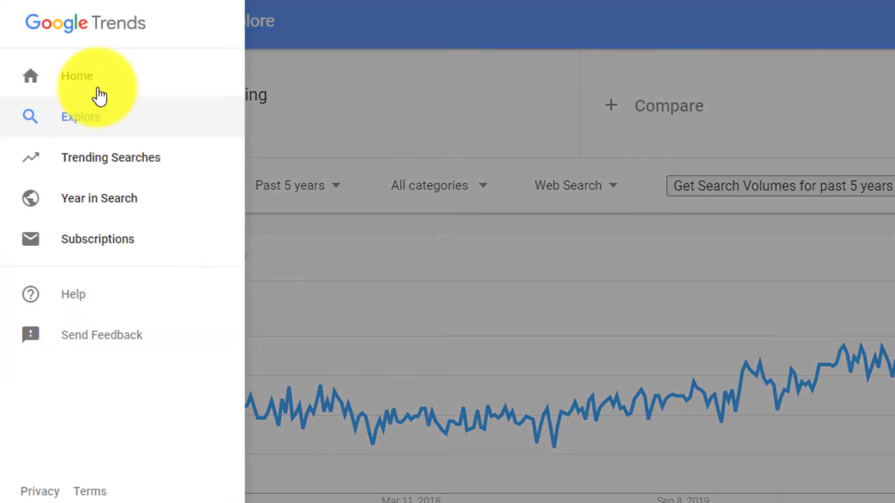
left_click(172, 164)
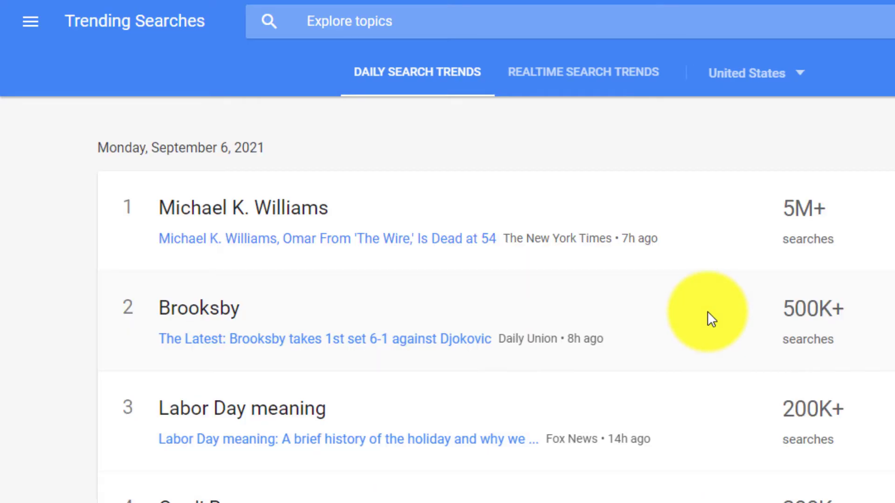
scroll(707, 312, "down", 3)
scroll(711, 323, "down", 10)
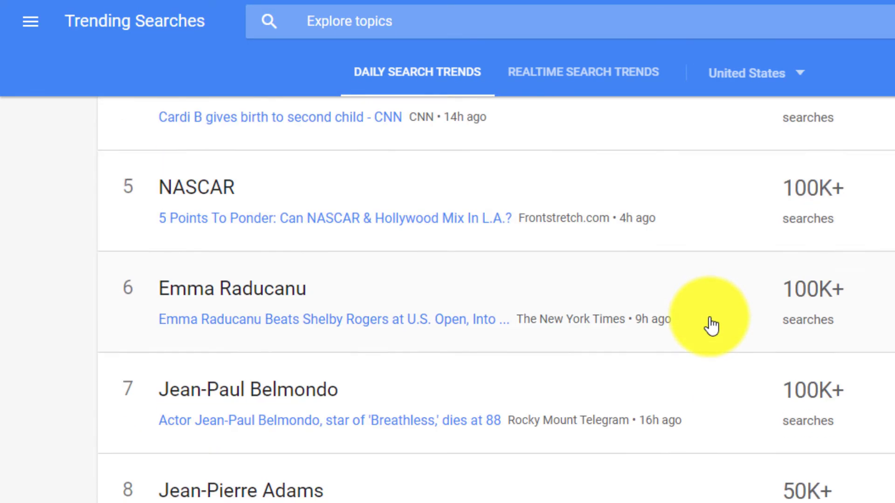
scroll(712, 328, "down", 2)
scroll(713, 325, "up", 7)
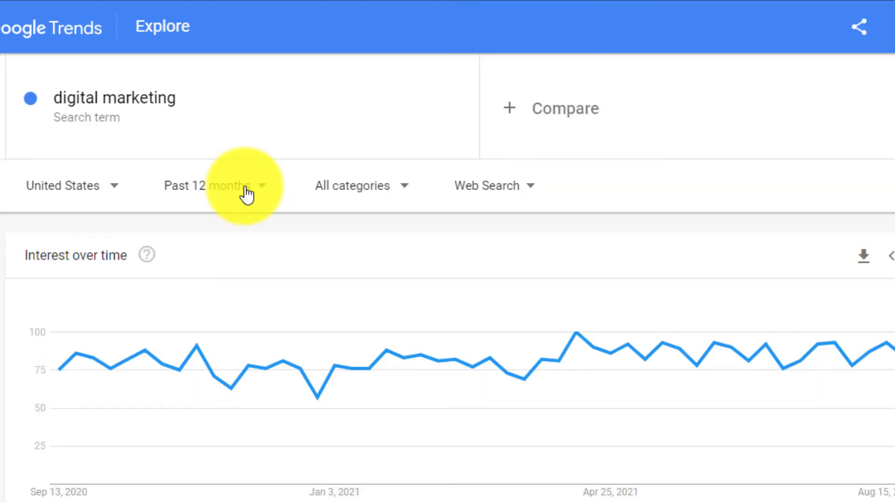
- Switch the digital marketing interest-over-time chart from past 12 months to past 5 years
left_click(246, 193)
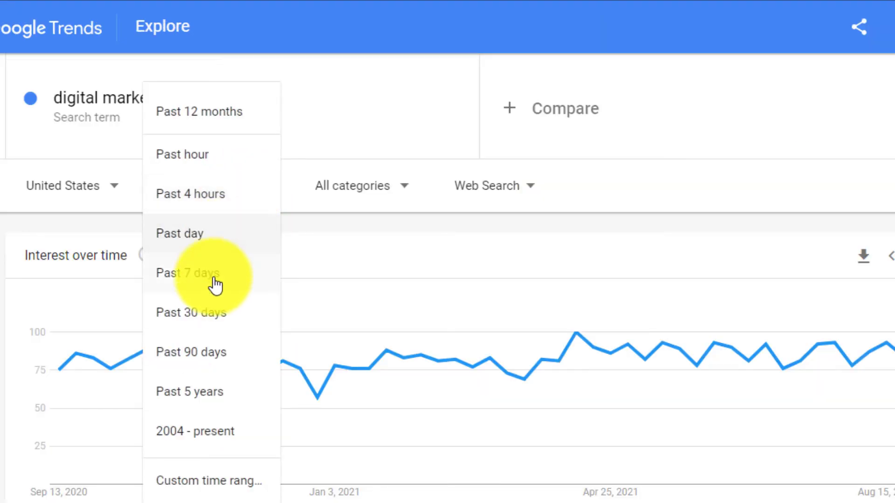
left_click(203, 406)
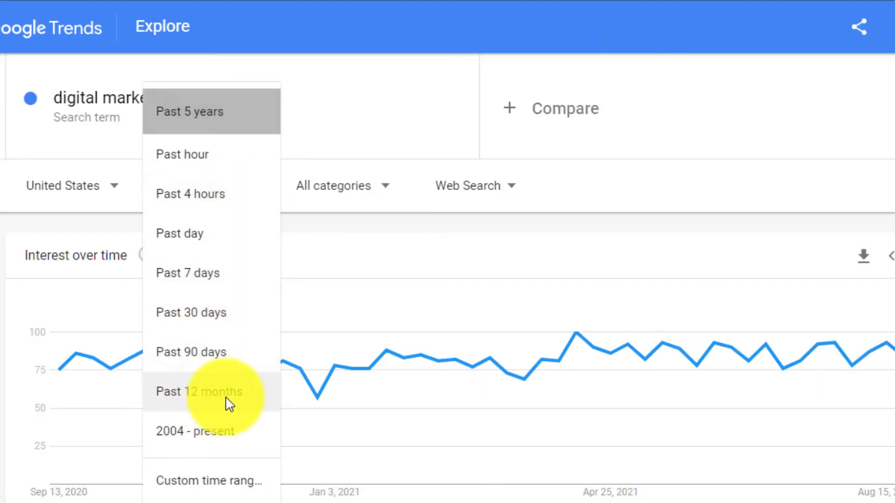
scroll(314, 385, "down", 2)
scroll(313, 385, "down", 2)
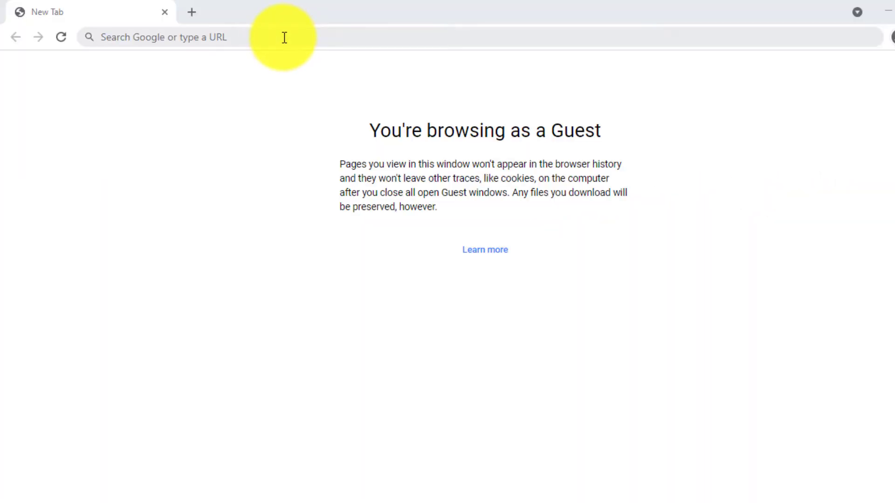
left_click(283, 37)
- Load trends.google.com in the blank Guest tab
type("trends.goog")
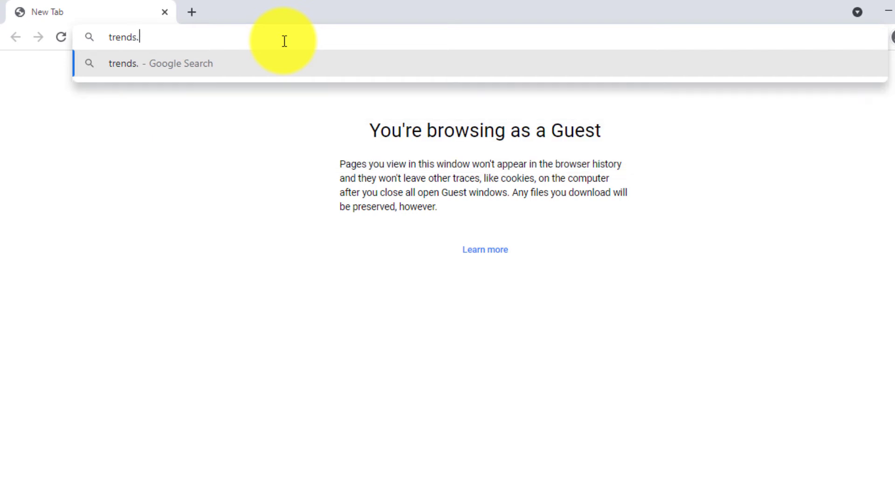
type("le.com")
key("Return")
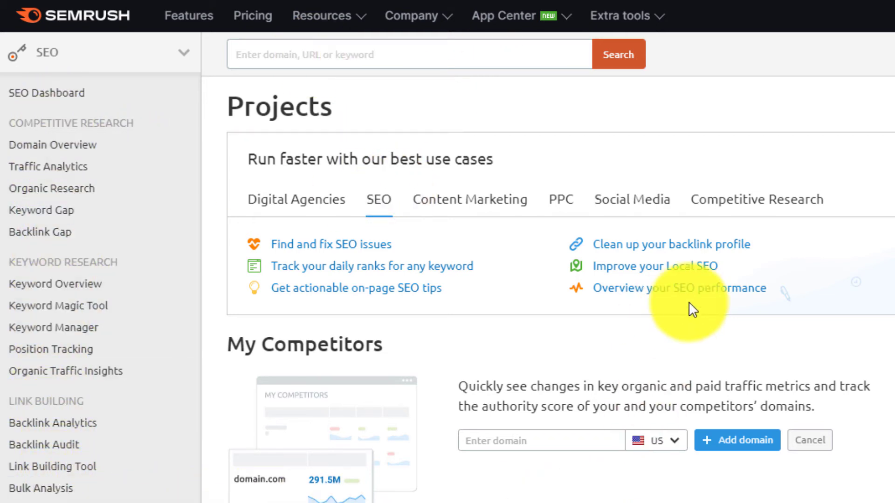
- Search SEMrush for 'digital marketing' to see its Keyword Overview
left_click(407, 52)
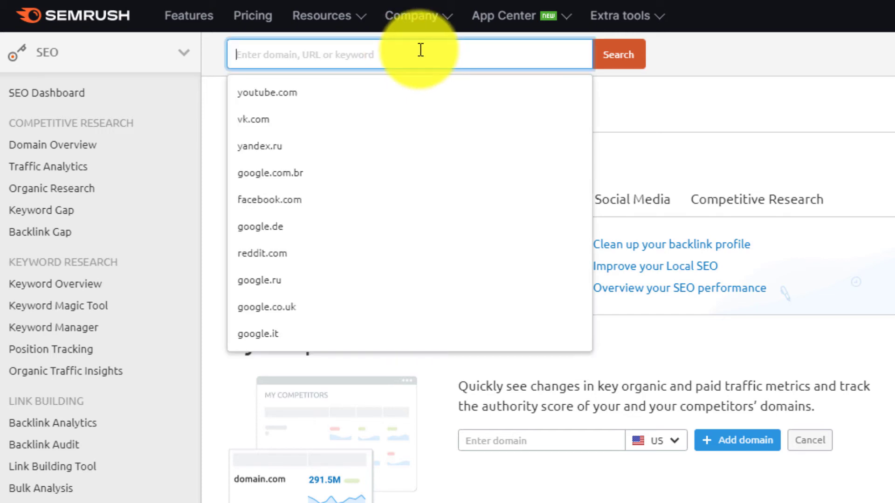
type("digital marketing")
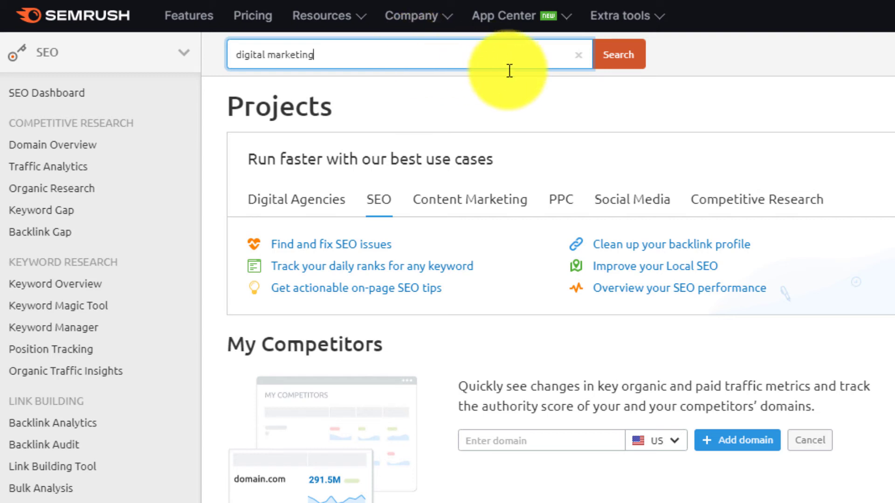
key("Return")
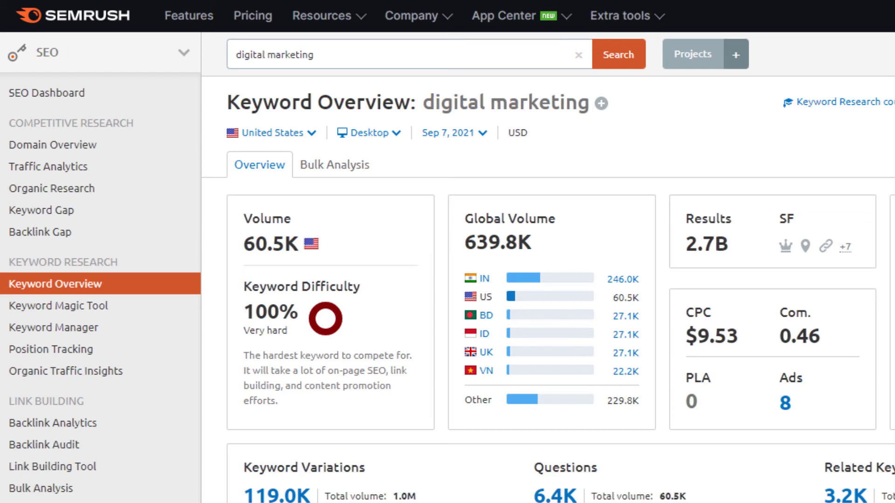
- Scroll through SEMrush's Keyword Variations, Questions and SERP Analysis sections for 'digital marketing'
scroll(448, 252, "down", 7)
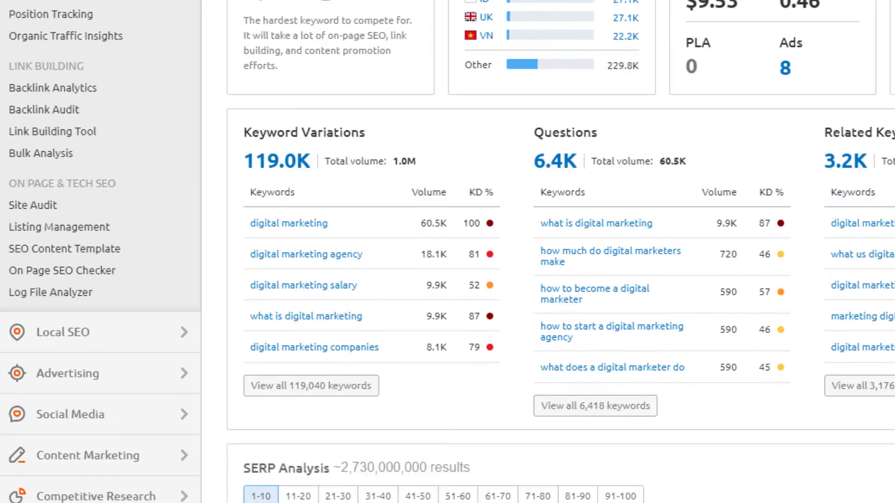
scroll(447, 251, "down", 4)
scroll(448, 251, "down", 5)
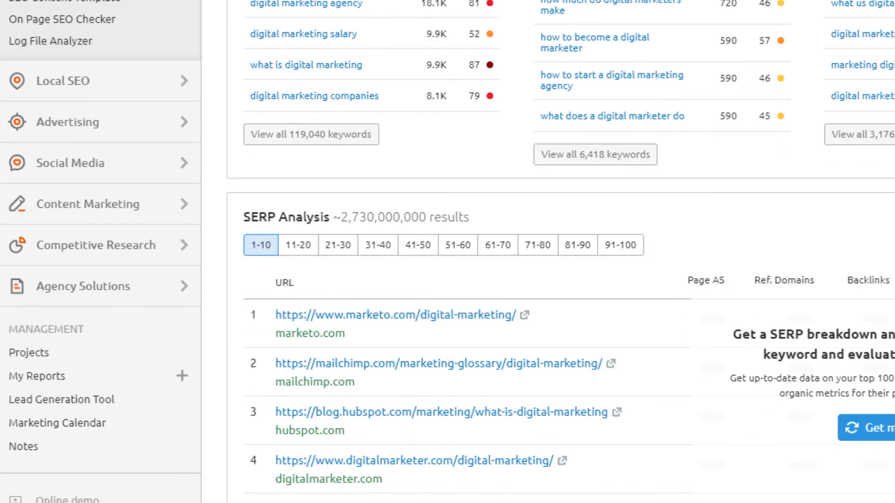
scroll(447, 251, "down", 5)
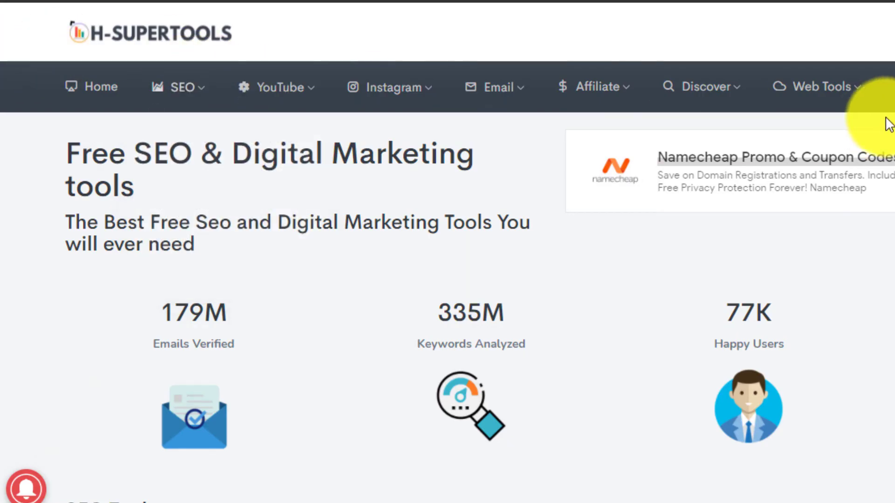
- Open H-Supertools' free Keyword Research Tool from the SEO menu
mouse_move(194, 100)
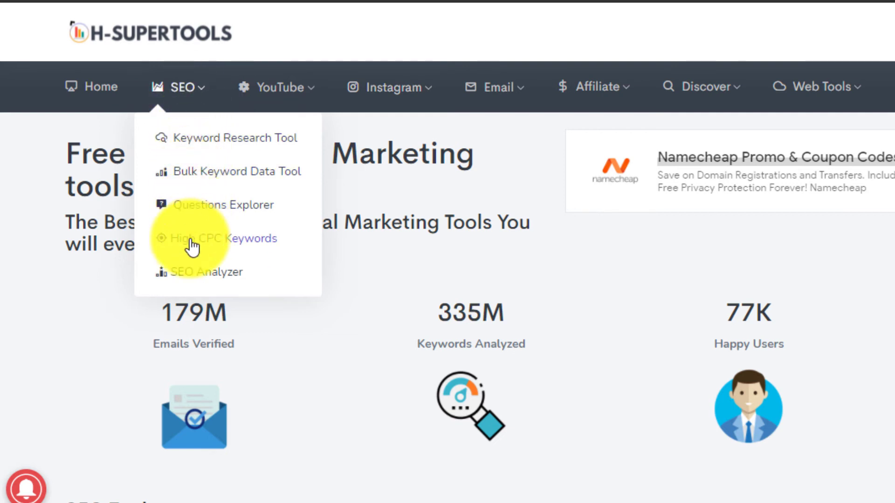
mouse_move(289, 93)
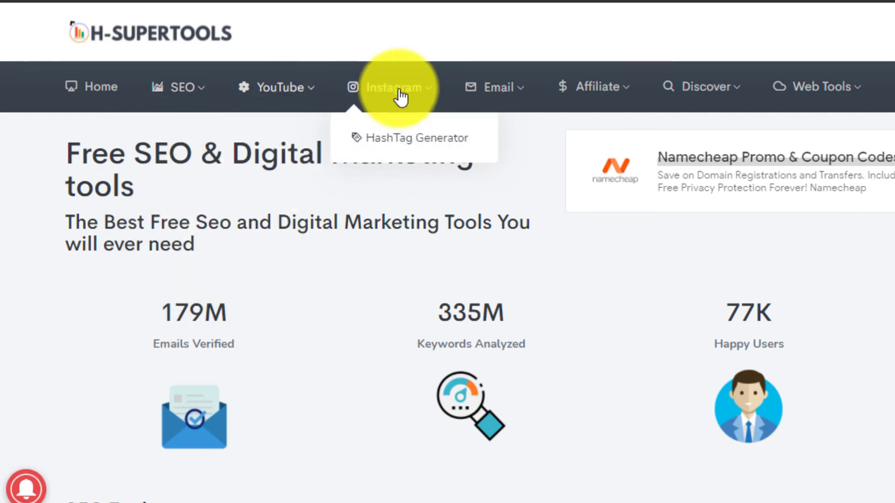
left_click(189, 140)
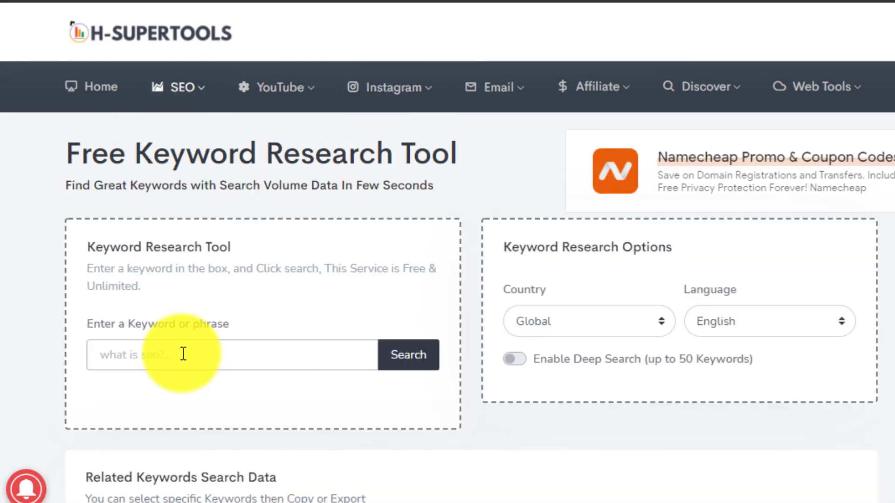
- Search 'digital marketing' for the United States and review the results: 61K volume, Medium competition, 13.43 $ CPC
type("rketing")
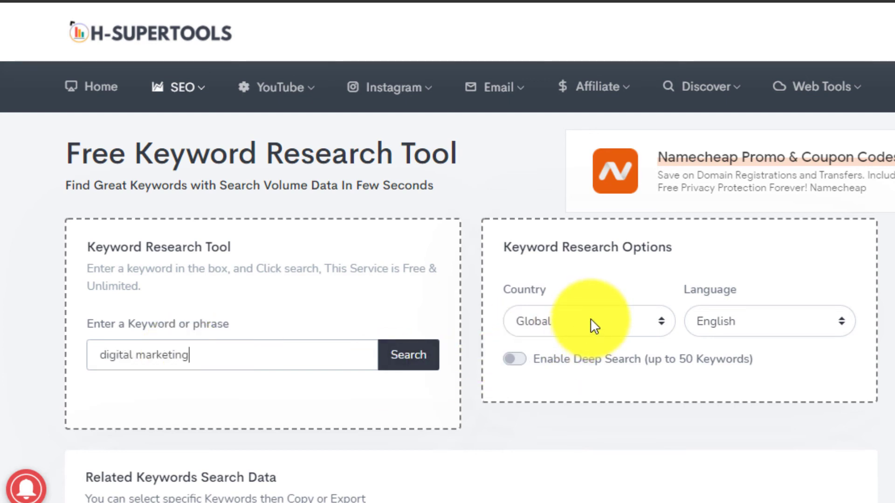
left_click(658, 323)
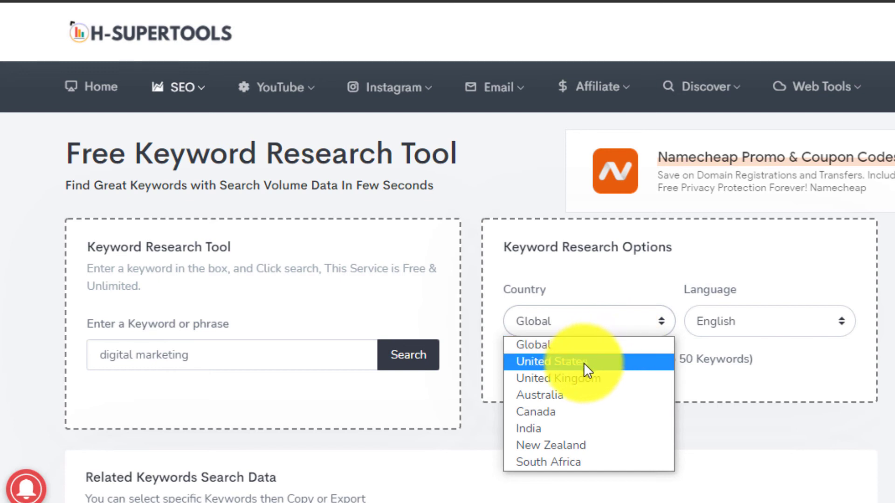
left_click(584, 363)
left_click(419, 364)
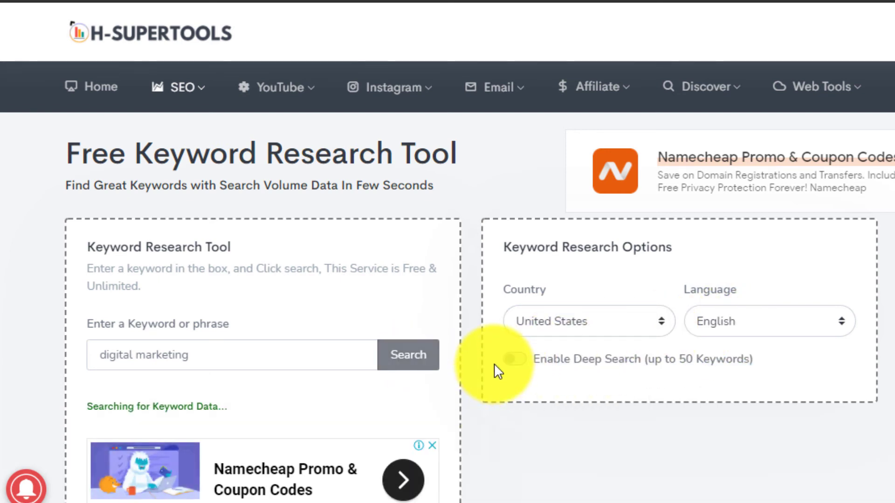
scroll(494, 363, "down", 2)
scroll(494, 363, "down", 6)
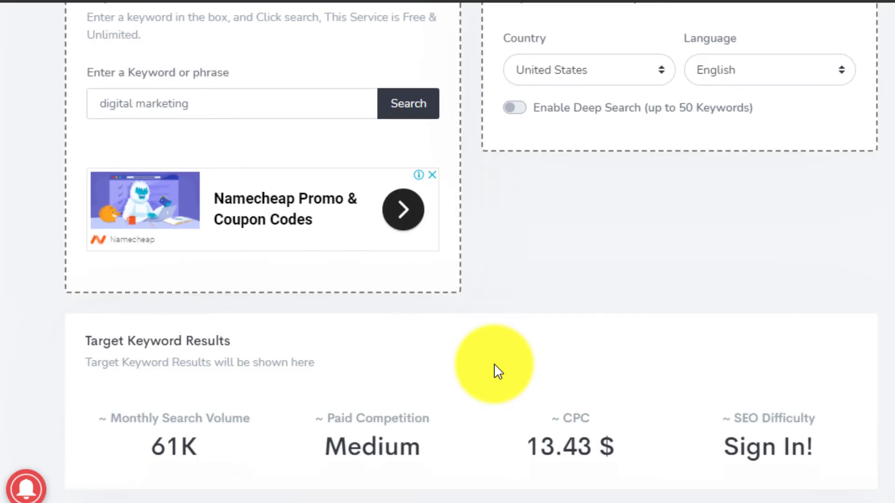